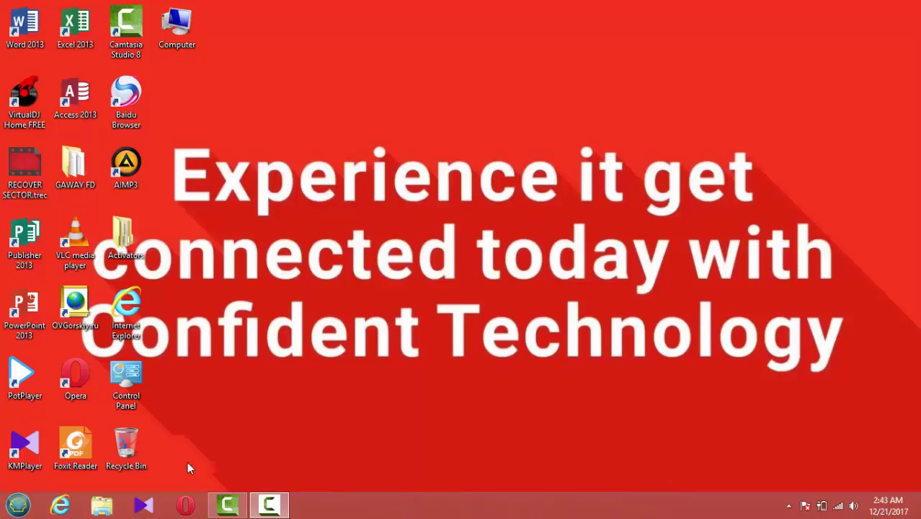
- Launch the Opera web browser from the taskbar
left_click(186, 505)
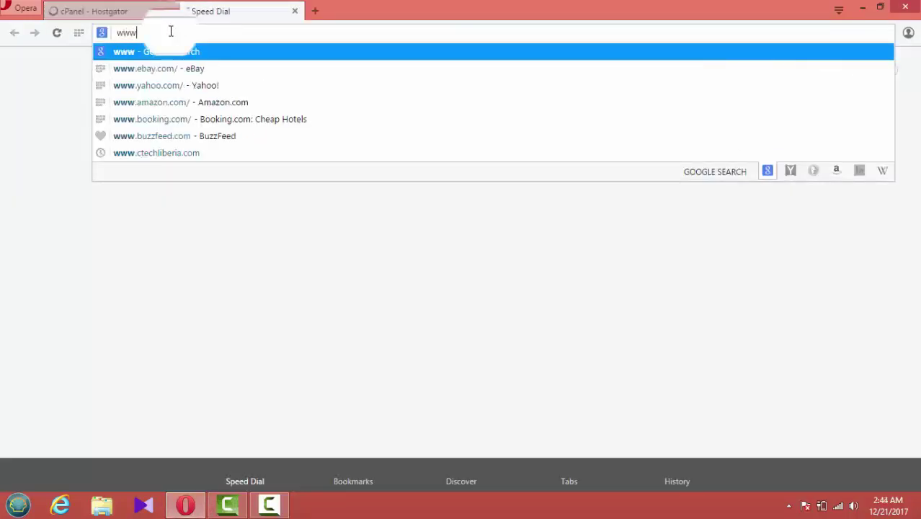
type("tec")
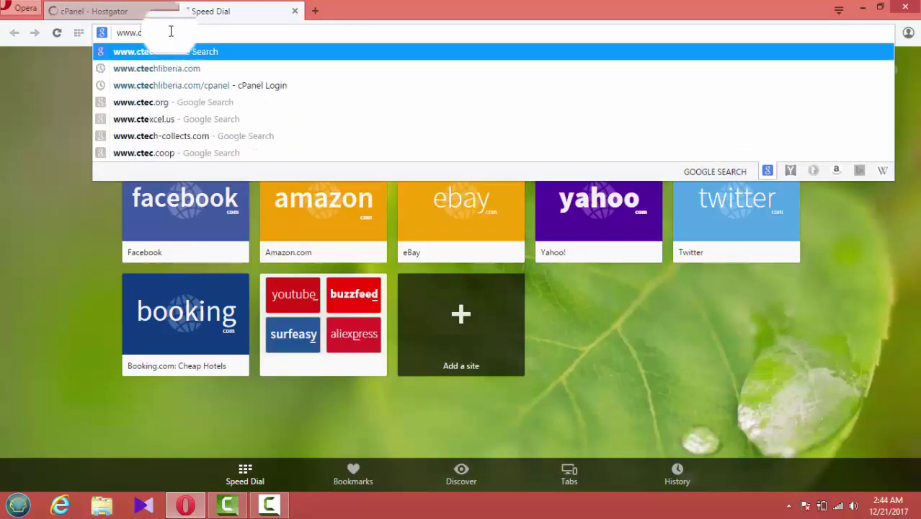
type("hliberia")
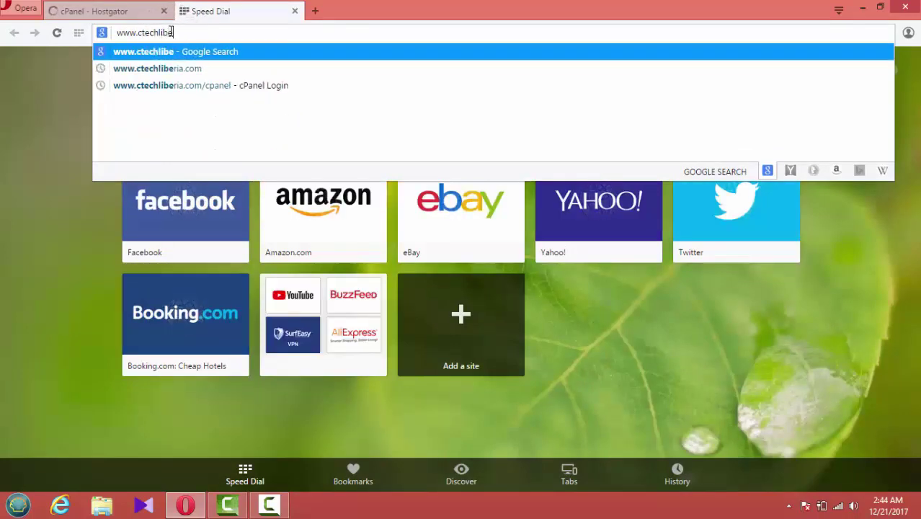
type(".com/c")
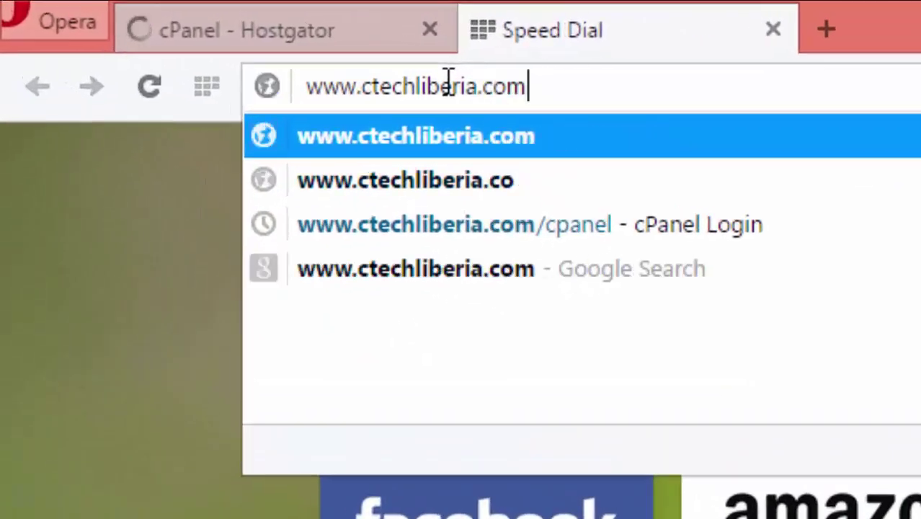
type("panel")
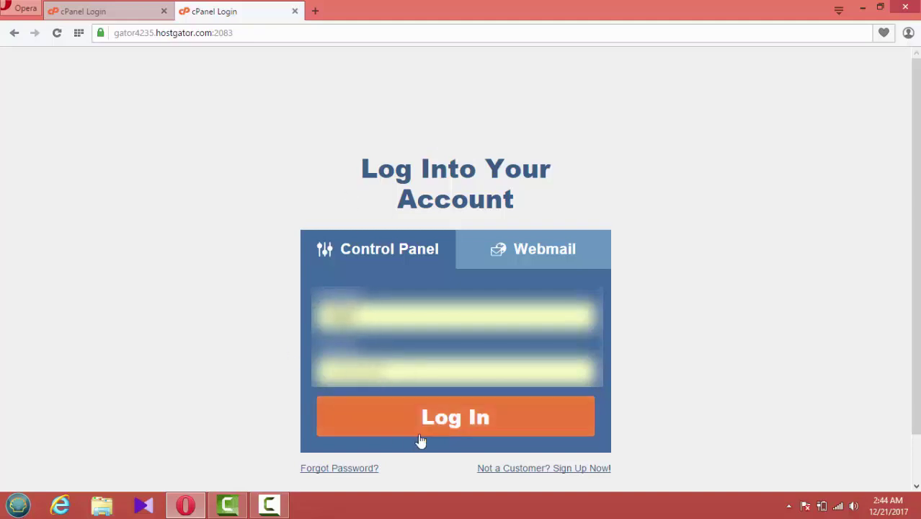
- Log in to cPanel and scroll the dashboard down to the Email section
left_click(446, 423)
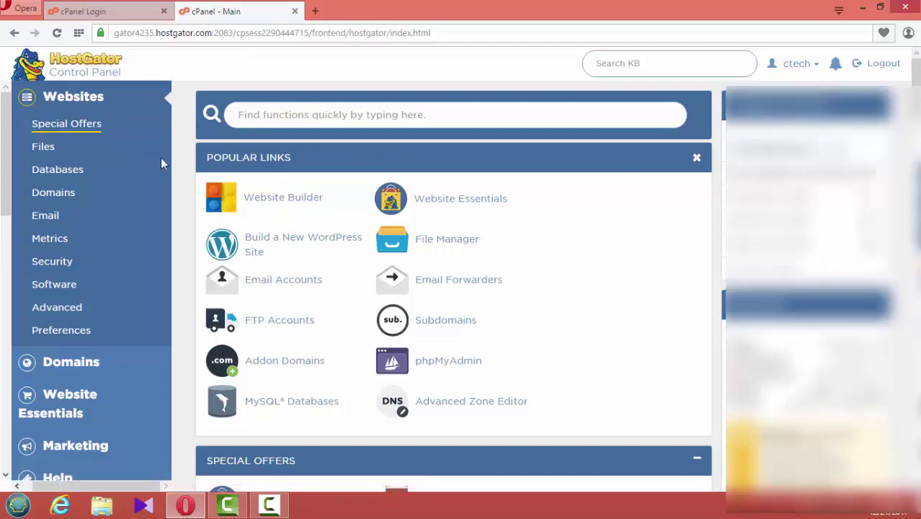
scroll(807, 288, "down", 1)
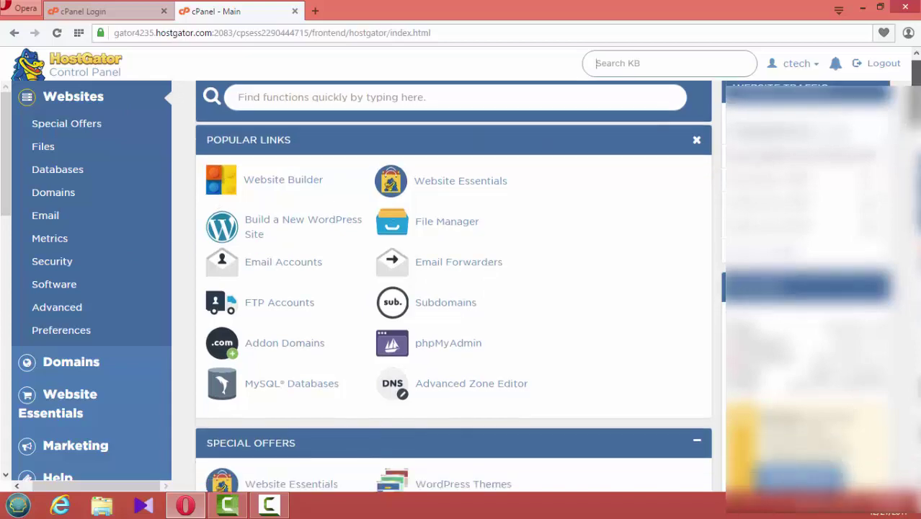
scroll(807, 288, "down", 1)
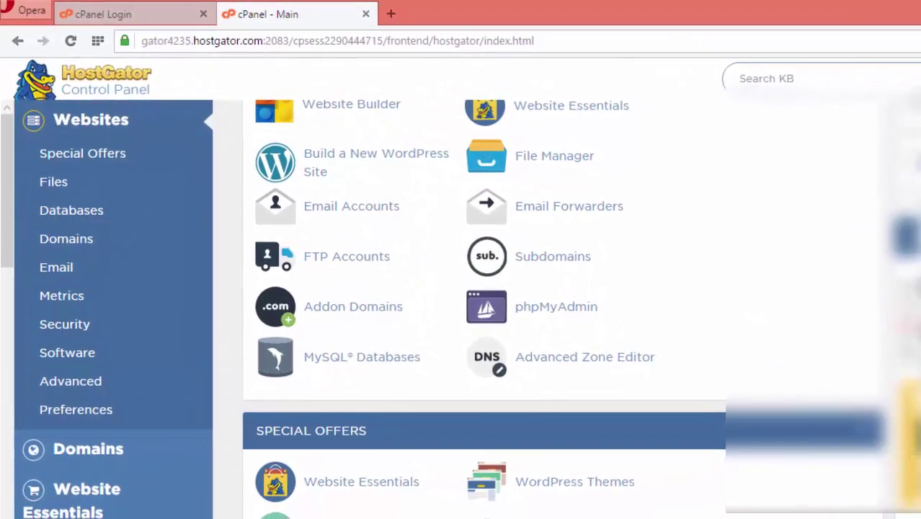
scroll(483, 310, "down", 10)
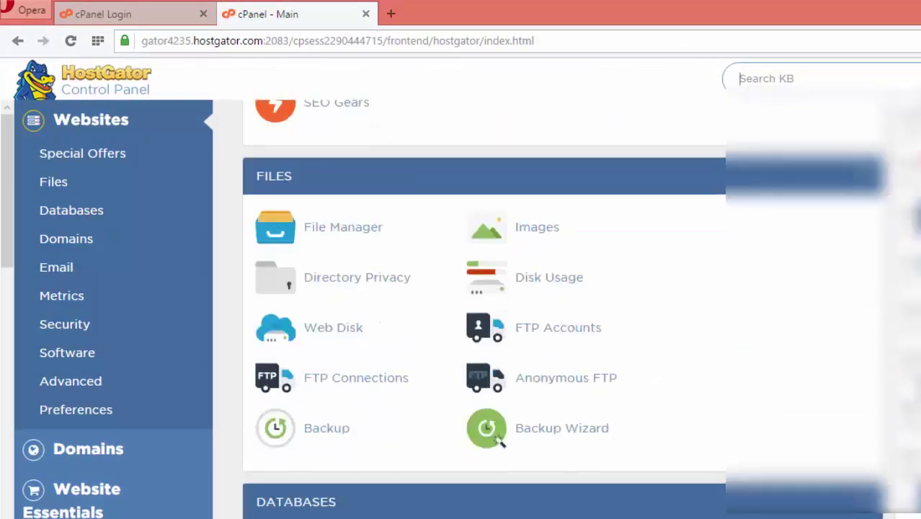
scroll(496, 384, "down", 8)
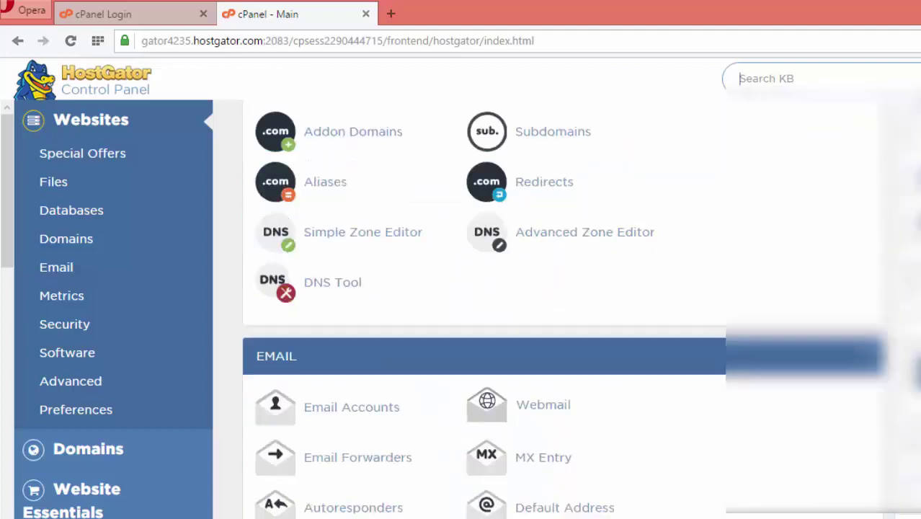
scroll(391, 199, "down", 1)
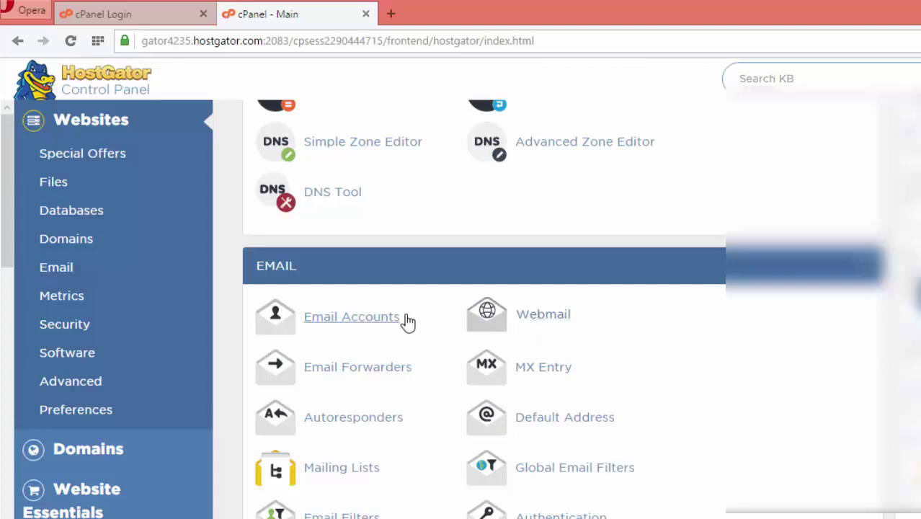
- In Email Accounts, enter the new mailbox name at ctechliberia.com and a Very Strong password twice
left_click(388, 326)
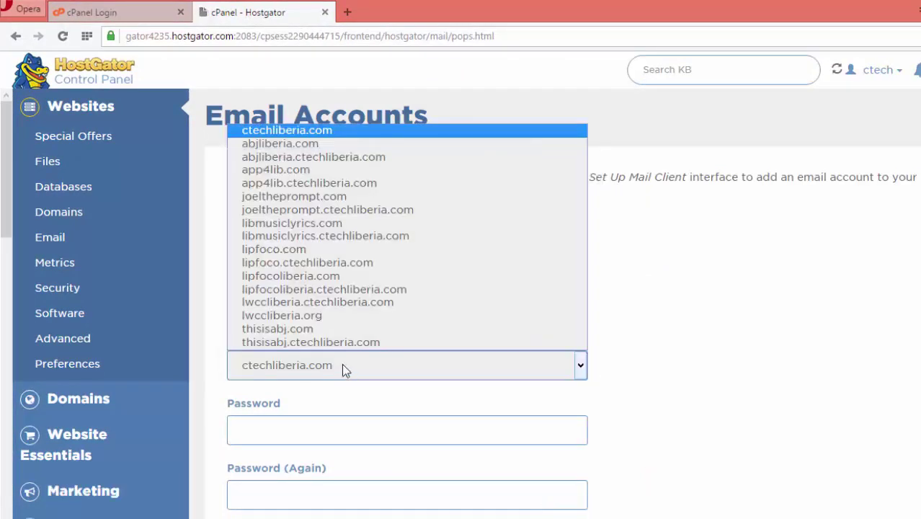
left_click(342, 364)
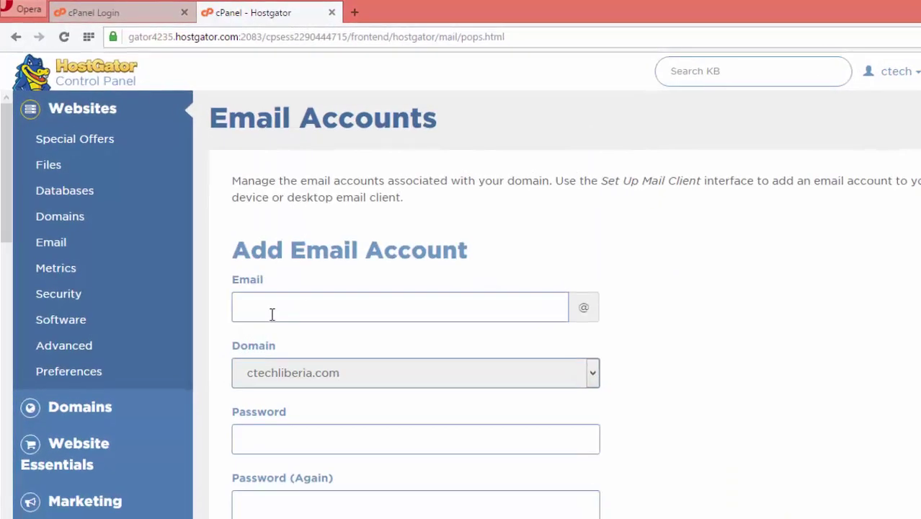
left_click(287, 334)
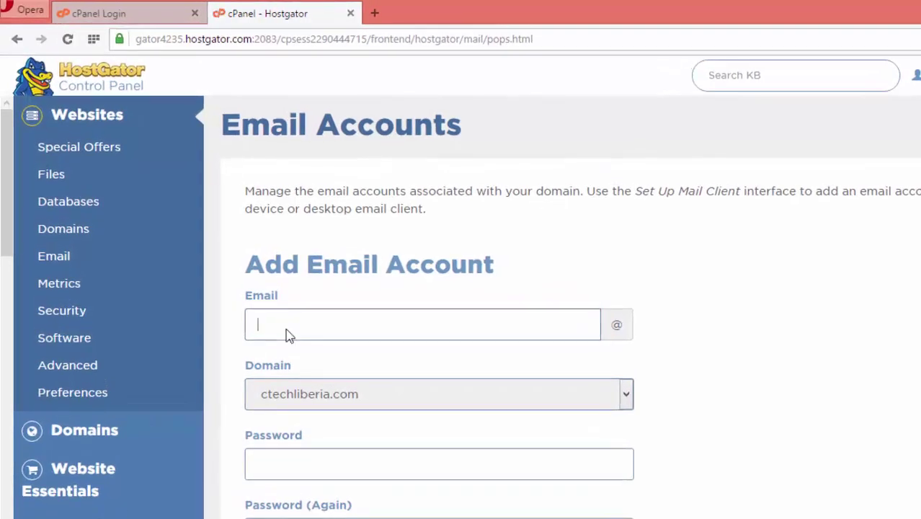
scroll(465, 260, "down", 3)
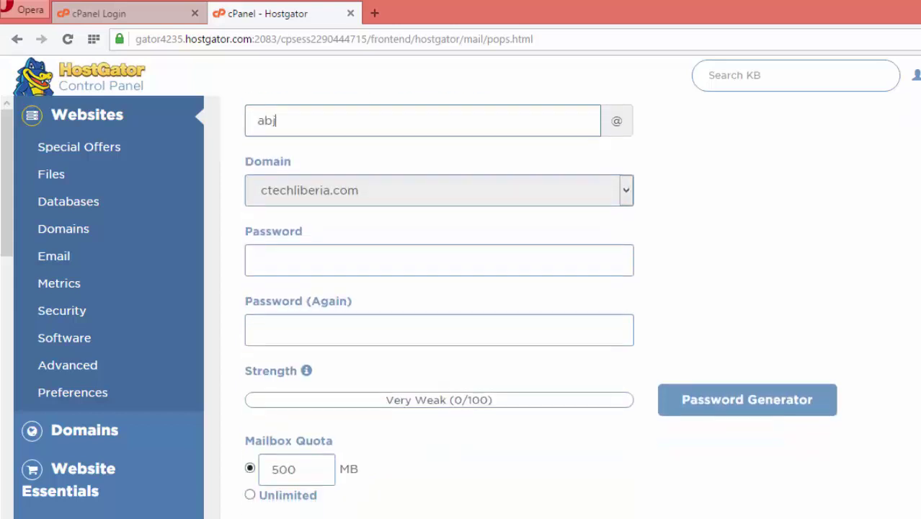
left_click(464, 260)
type("•••••")
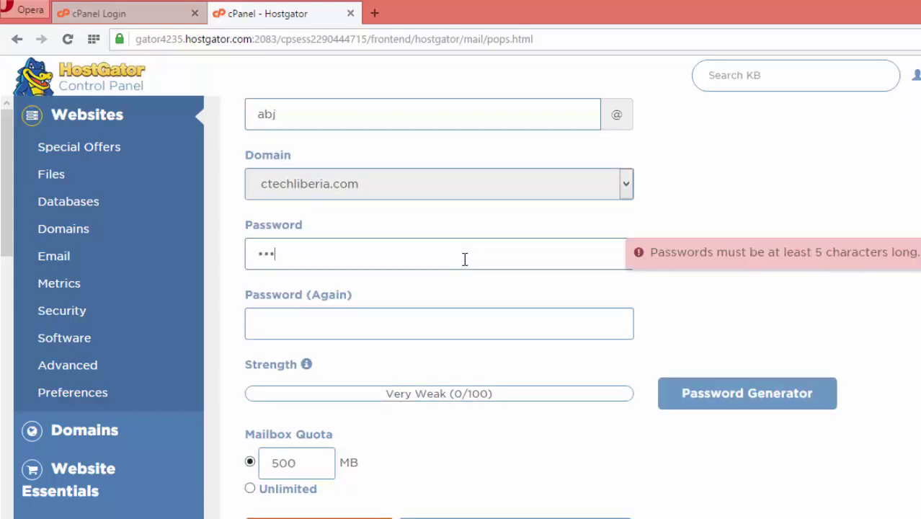
type("••")
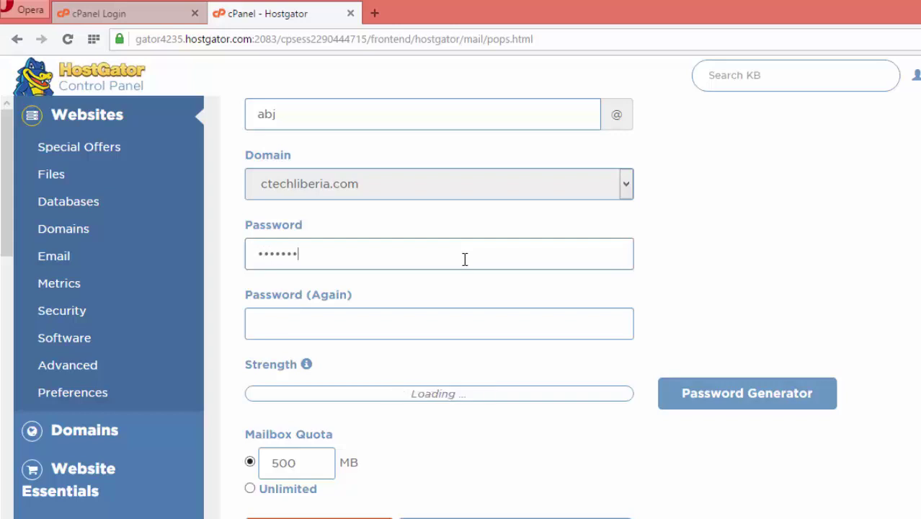
type("••••••")
left_click(452, 331)
type("•••••••")
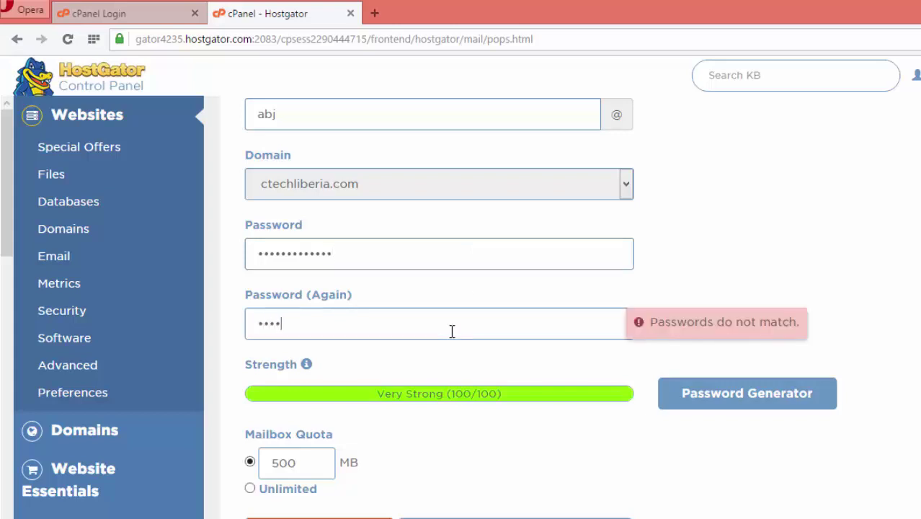
type("••••••")
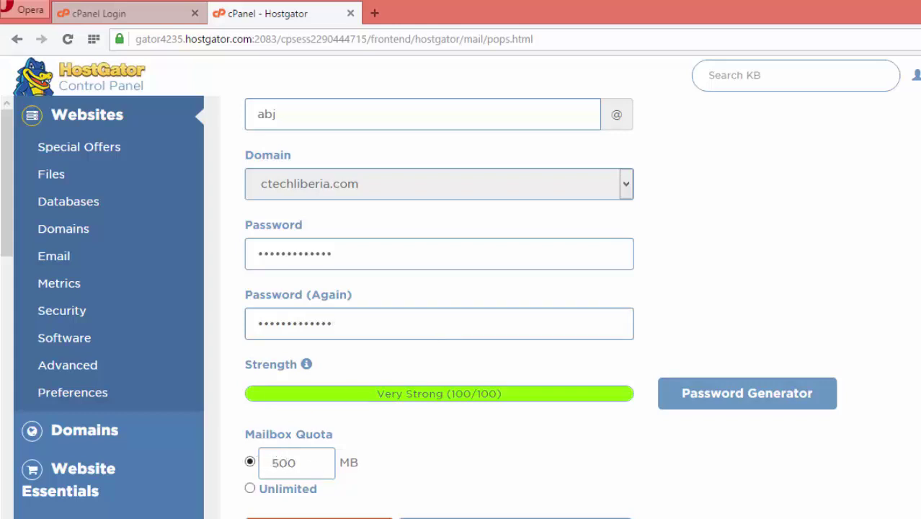
scroll(335, 260, "down", 1)
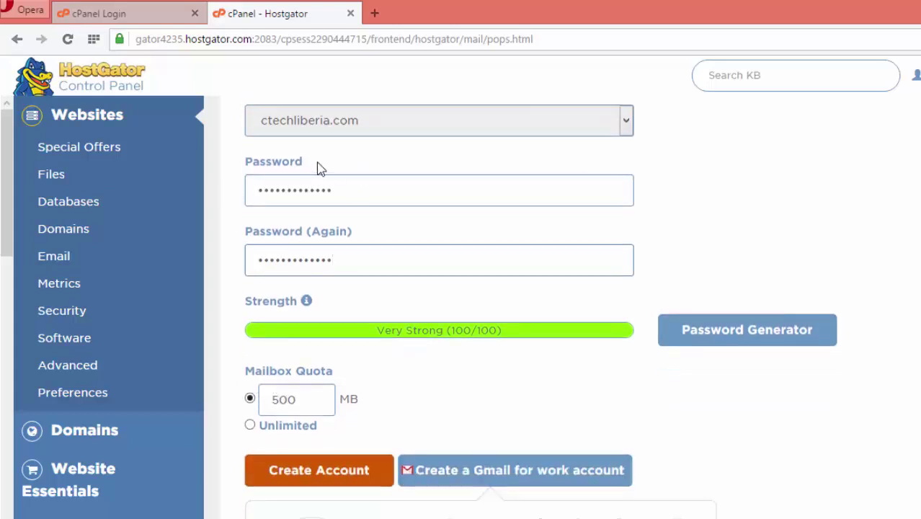
- Give the mailbox an Unlimited quota, create it, and select its address in the accounts list
left_click(252, 426)
scroll(386, 313, "down", 2)
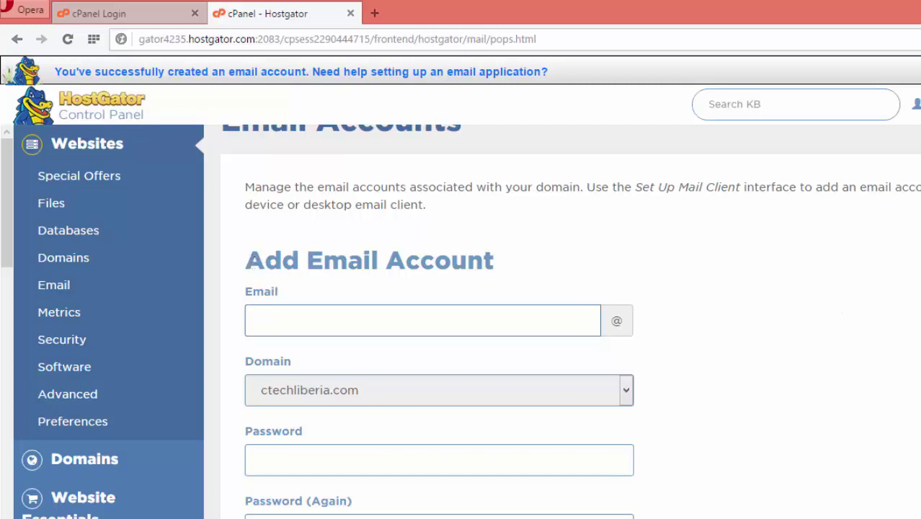
scroll(569, 322, "down", 5)
scroll(569, 322, "down", 8)
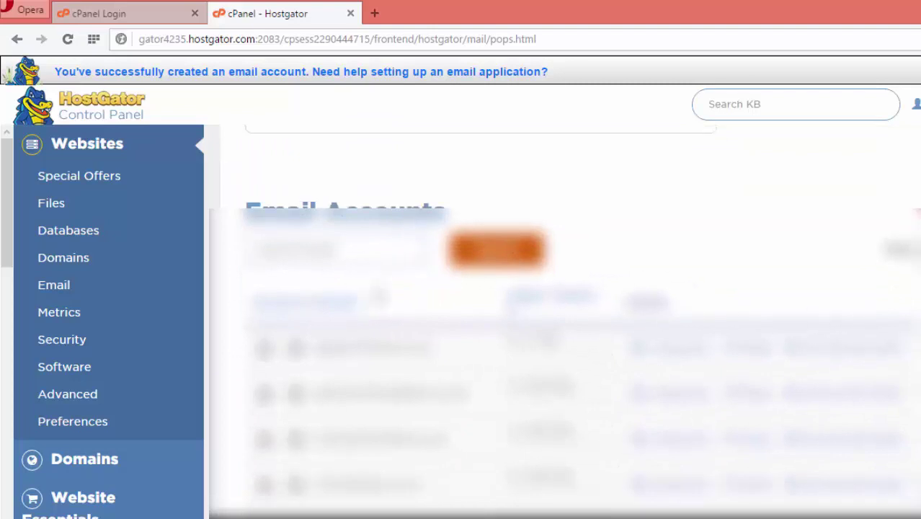
scroll(664, 260, "down", 1)
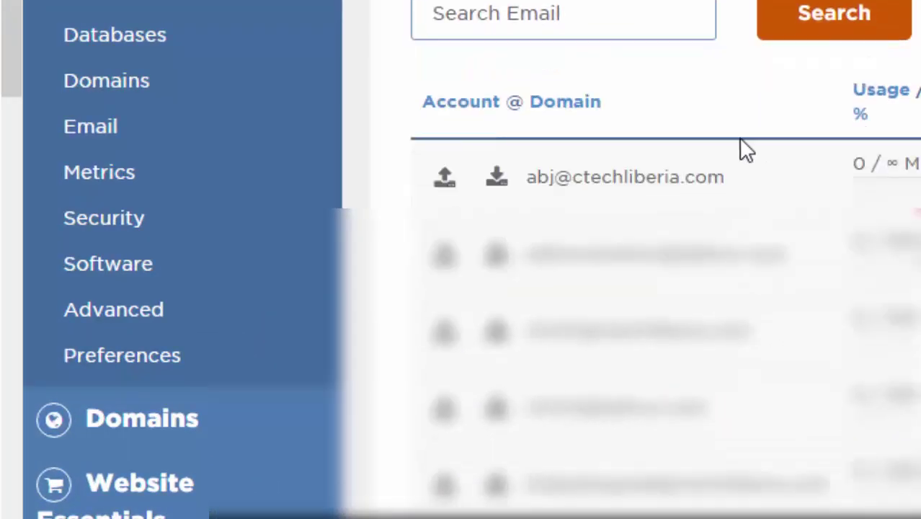
left_click_drag(526, 178, 730, 173)
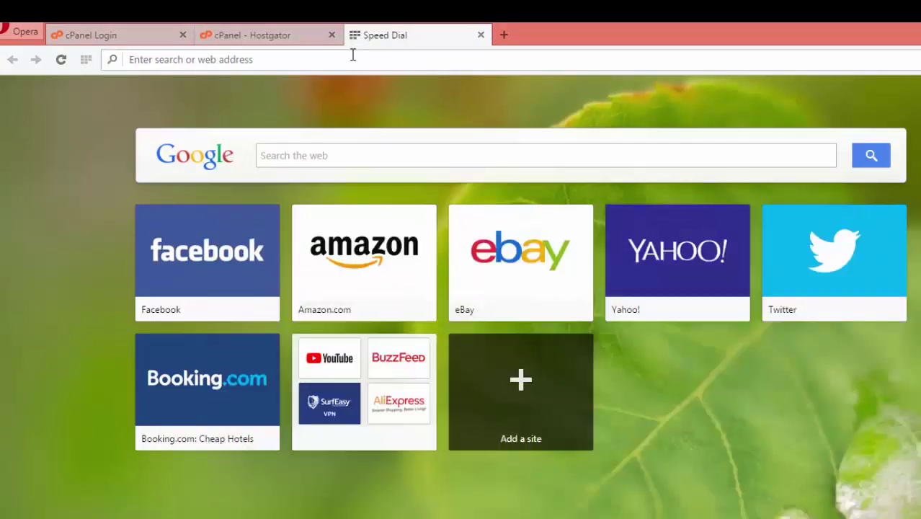
type("www")
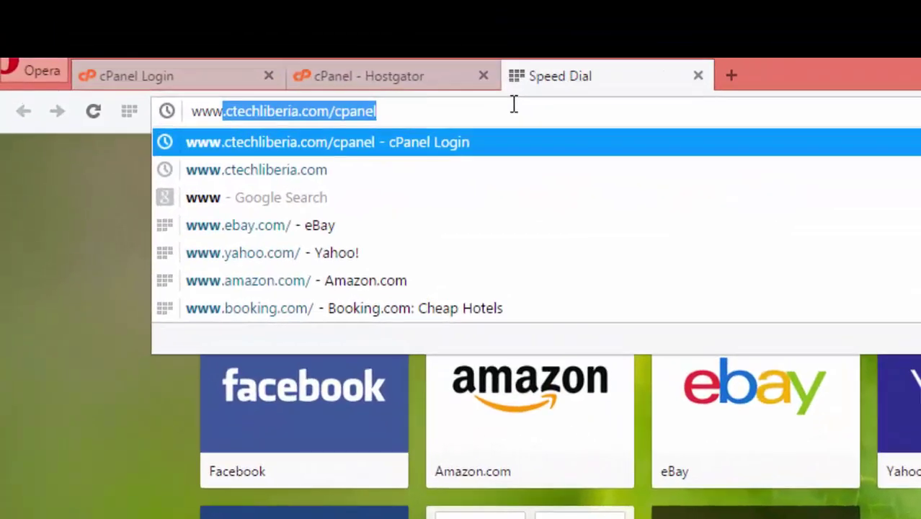
type(".ctec")
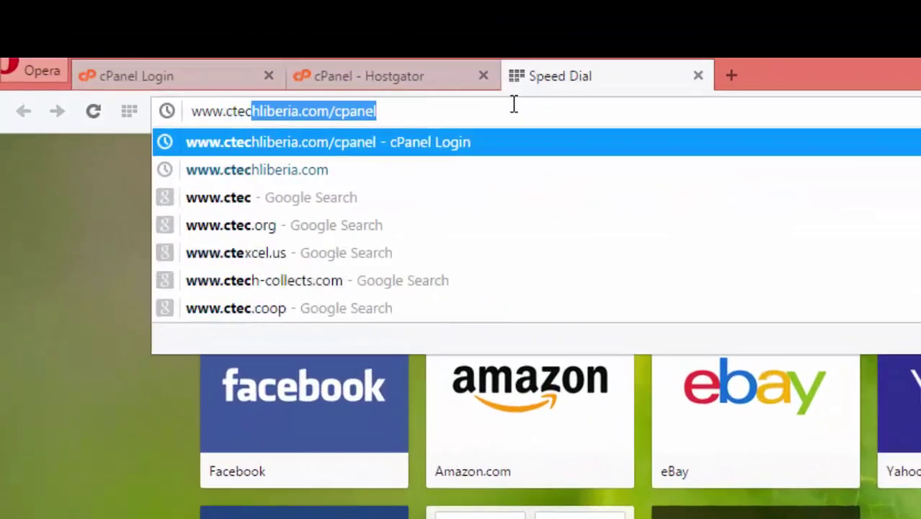
type("hliberia.com")
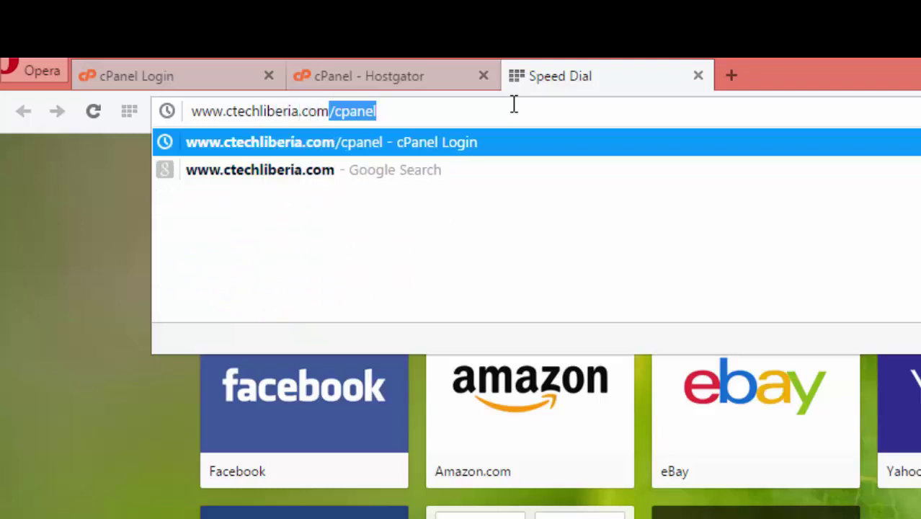
type("/webma")
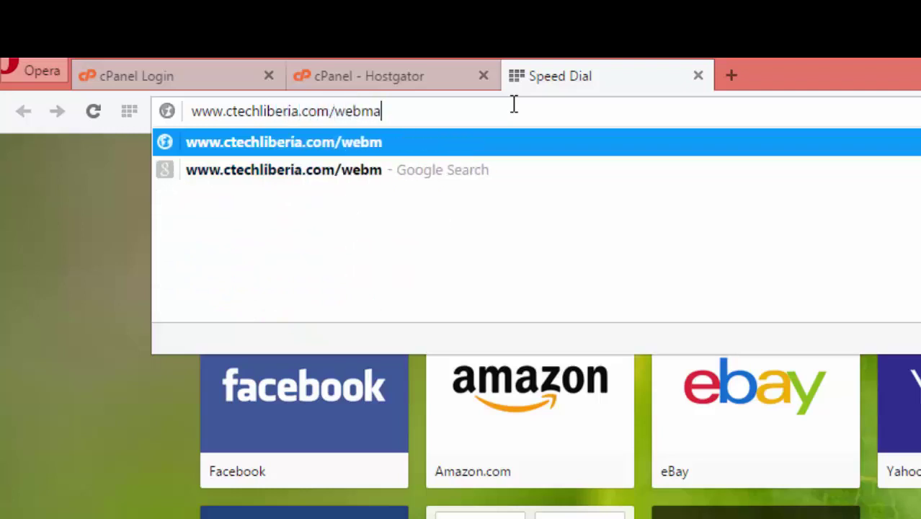
type("il")
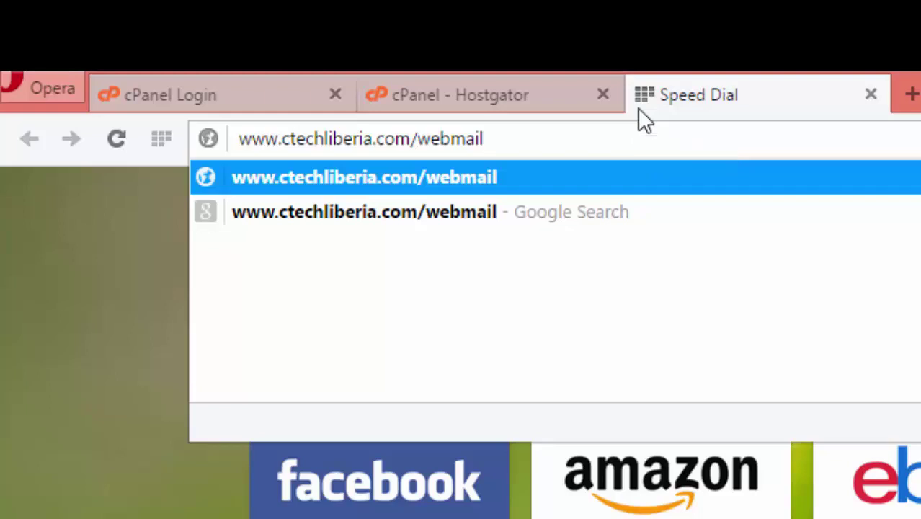
key("Return")
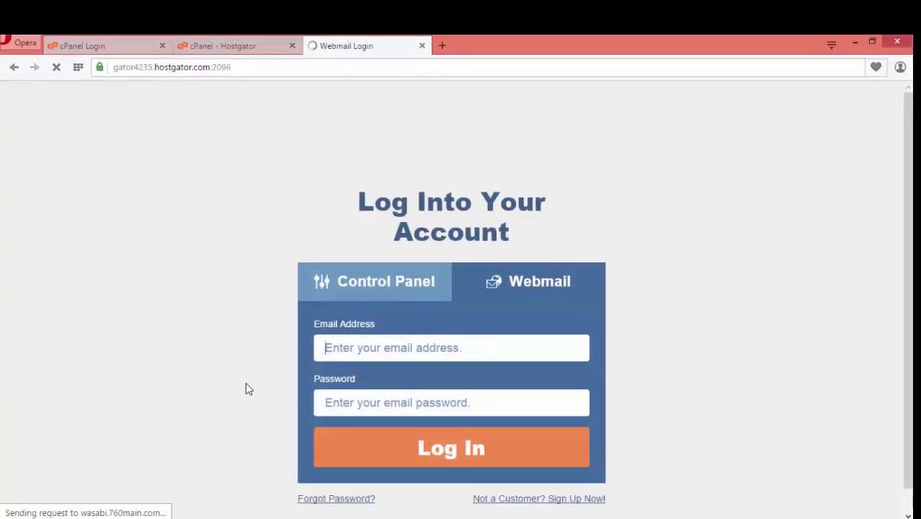
scroll(469, 346, "down", 1)
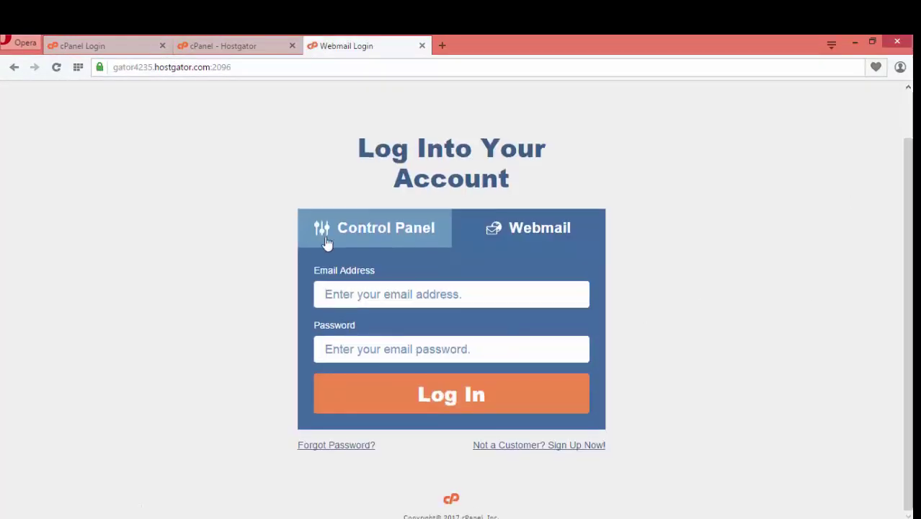
left_click(389, 296)
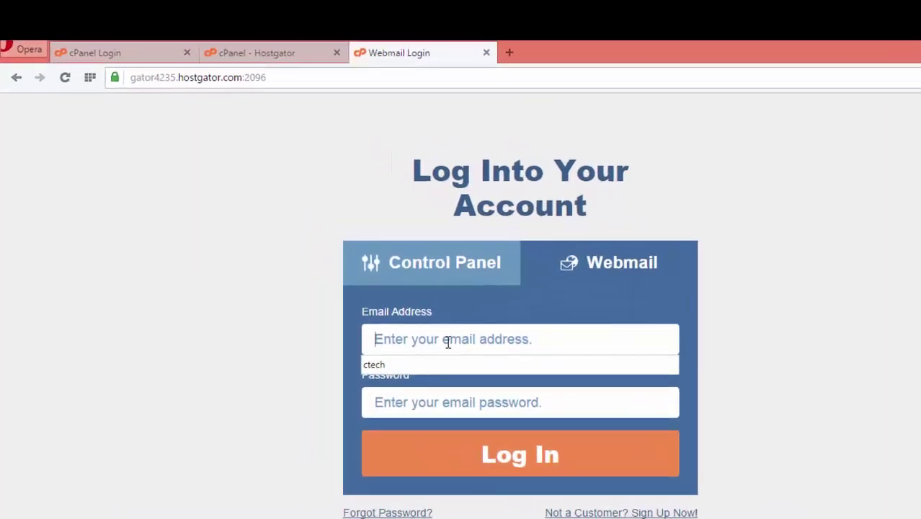
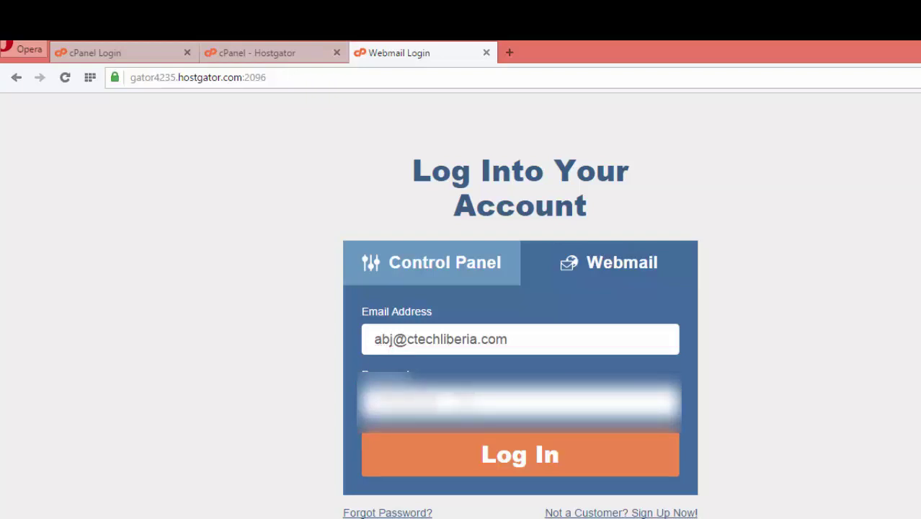
left_click(528, 463)
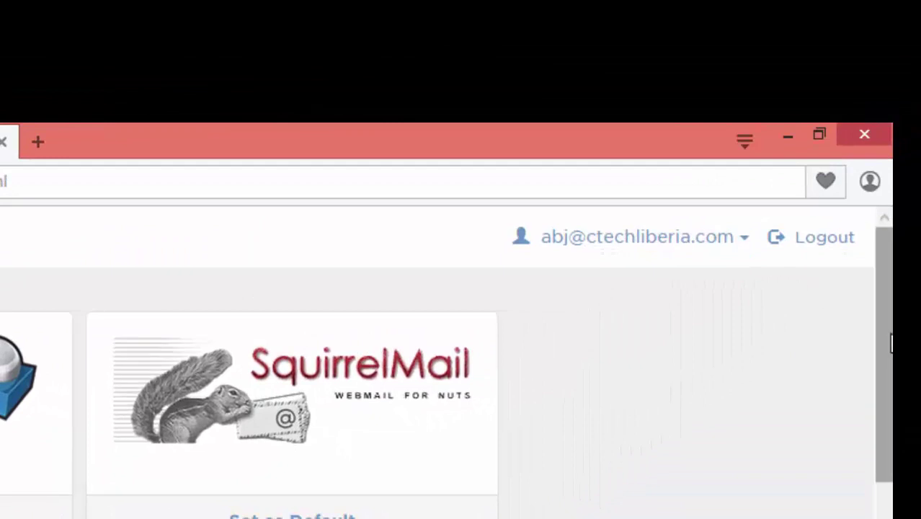
- Set SquirrelMail as the default webmail client on the Webmail page
left_click_drag(891, 343, 891, 518)
scroll(447, 395, "down", 10)
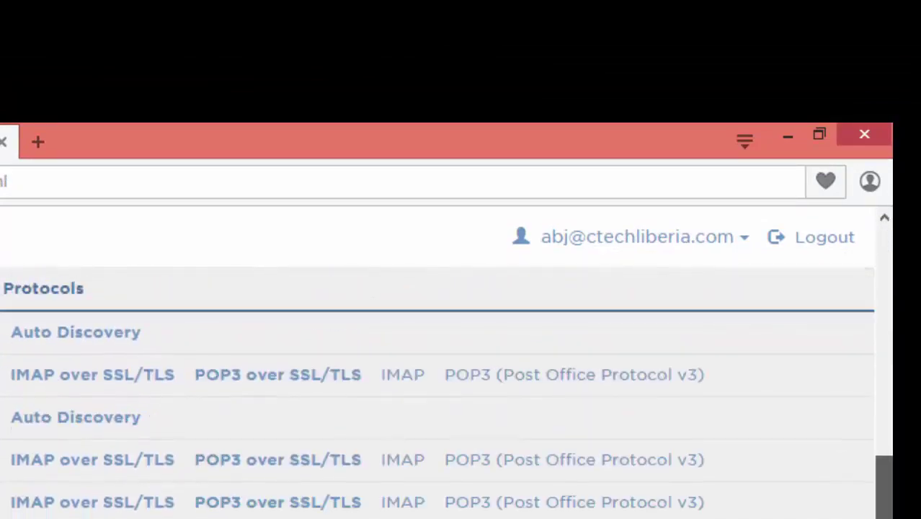
scroll(447, 389, "down", 1)
scroll(446, 389, "up", 10)
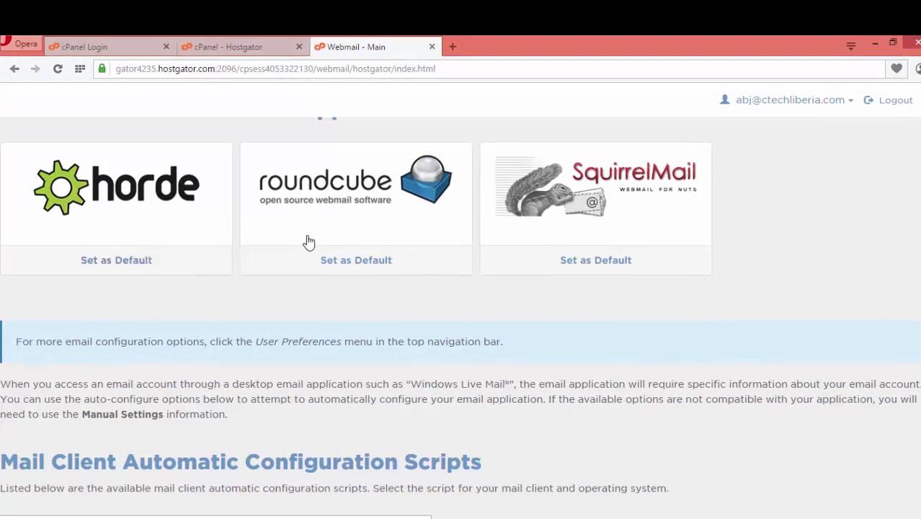
left_click(606, 260)
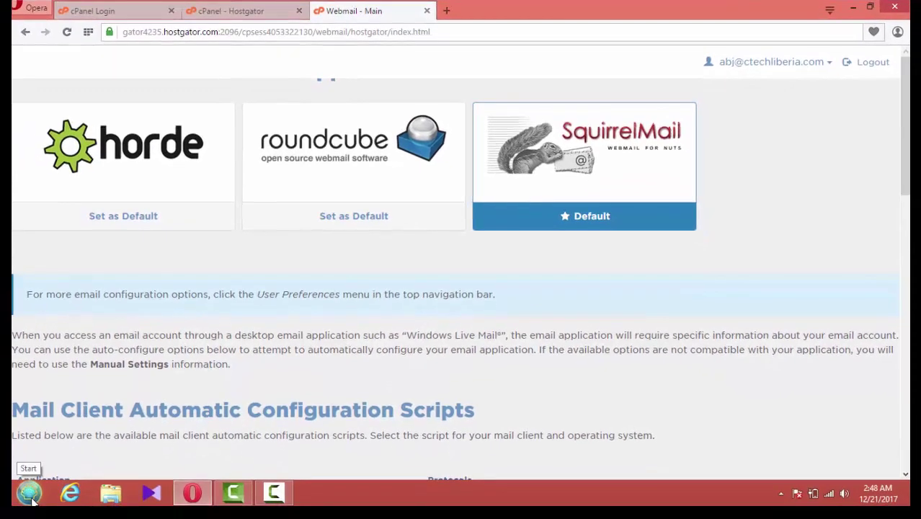
- Search the Start Menu for 'outlook' and launch Outlook 2013
left_click(30, 495)
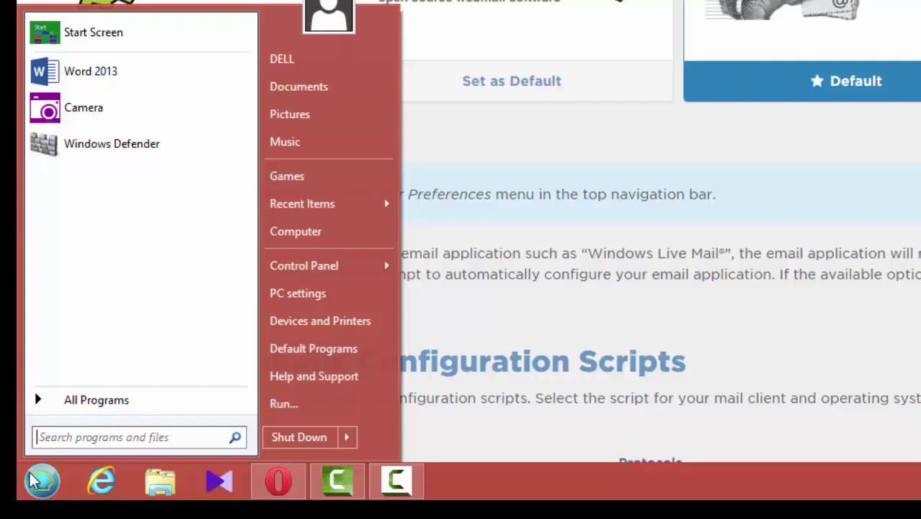
type("outl")
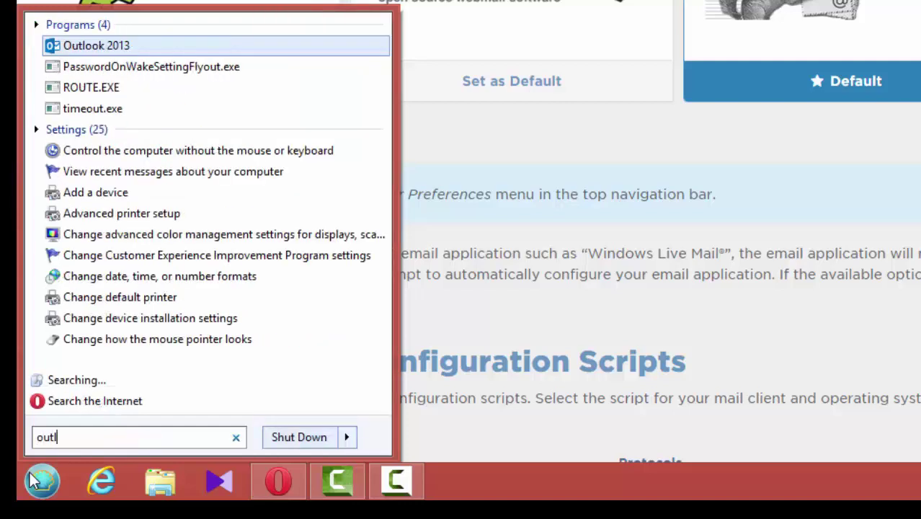
type("ook")
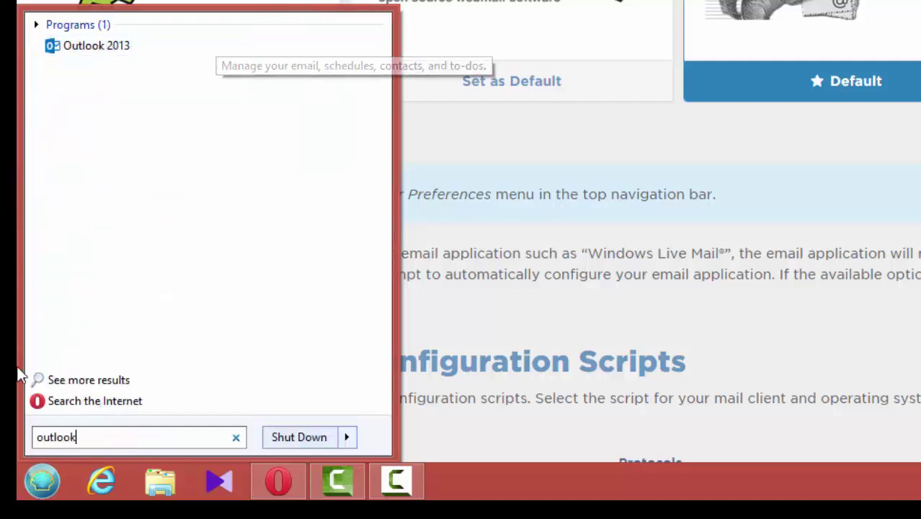
left_click(119, 47)
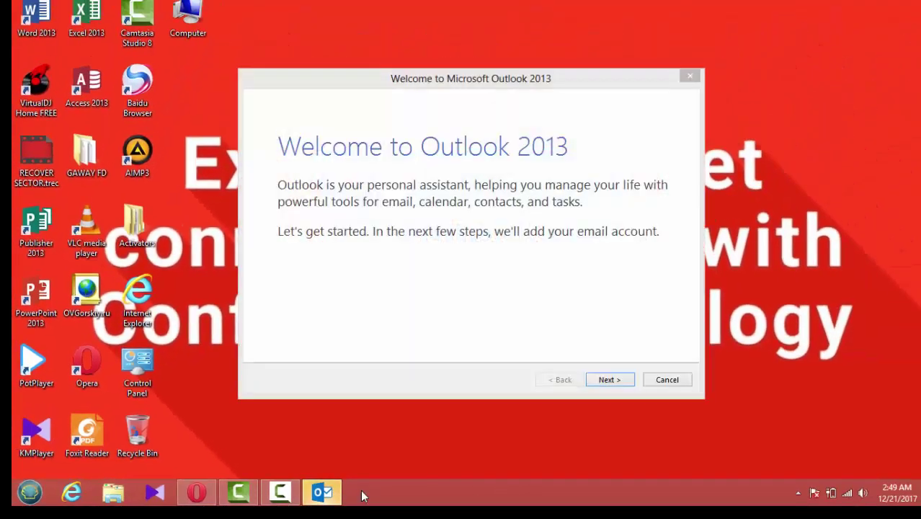
- Move past the Outlook 2013 welcome screen, confirming Yes to set up an email account
mouse_move(399, 86)
left_mouse_down()
mouse_move(372, 87)
mouse_move(391, 86)
left_mouse_up()
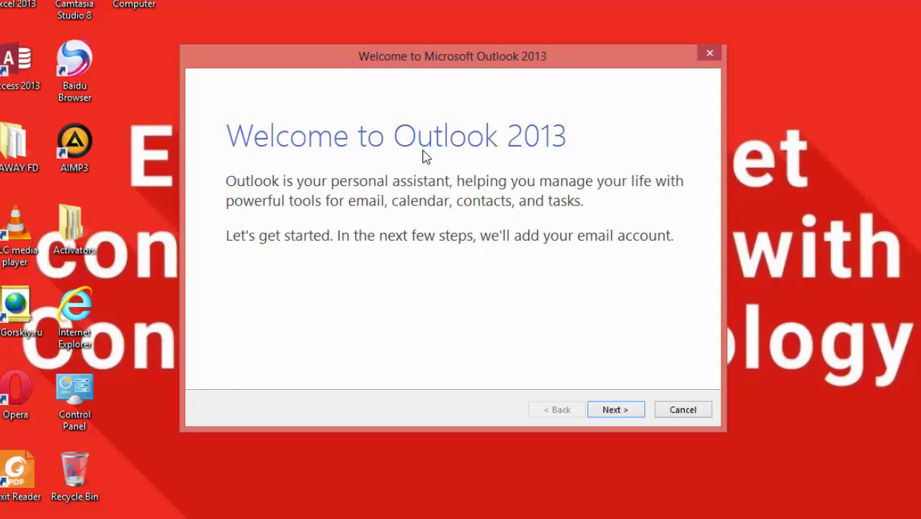
left_click(609, 409)
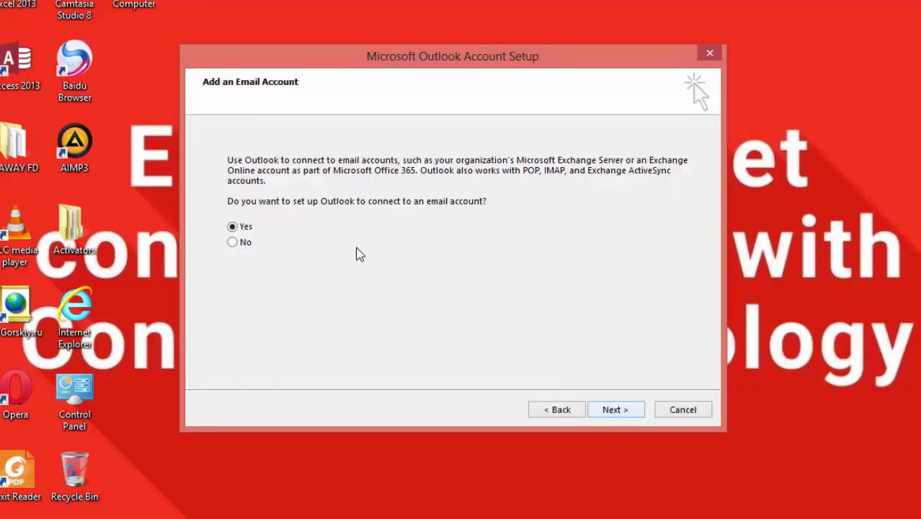
left_click(610, 409)
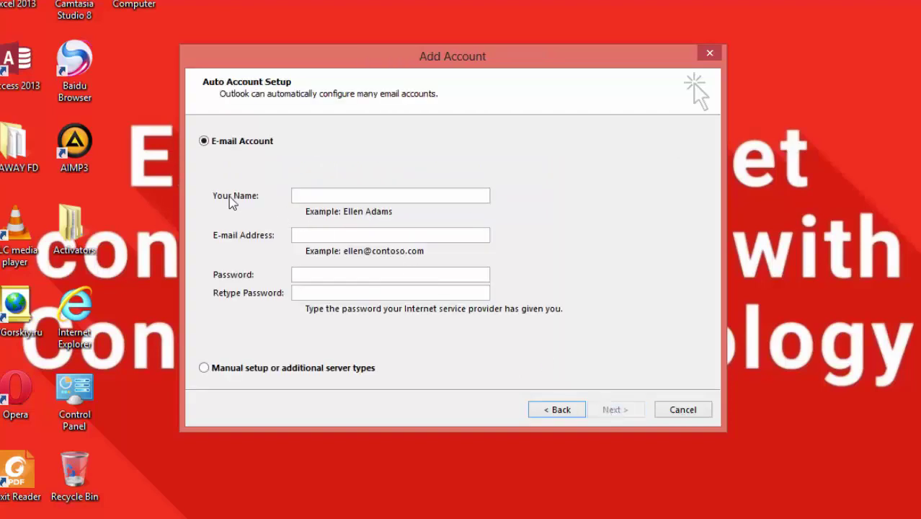
- Enter the account holder's name and the ctechliberia.com e-mail address in Auto Account Setup
left_click(328, 196)
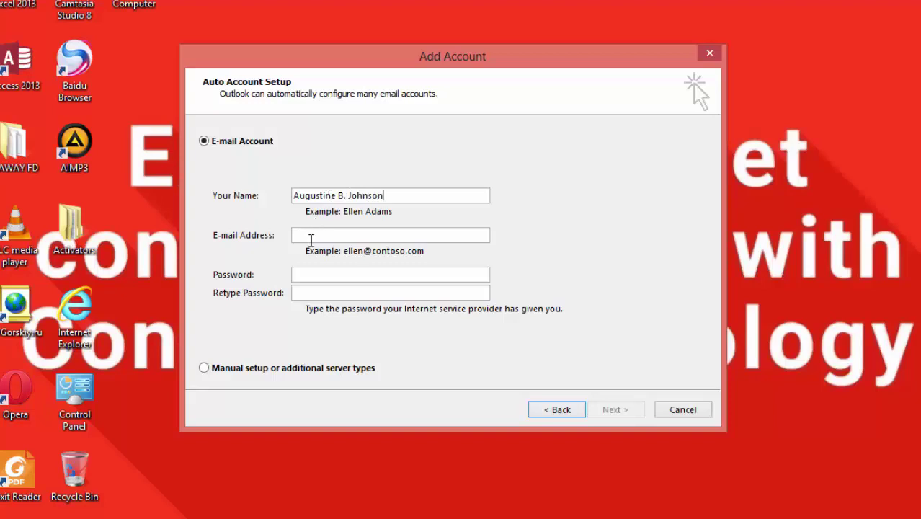
left_click(247, 237)
type("beria.com")
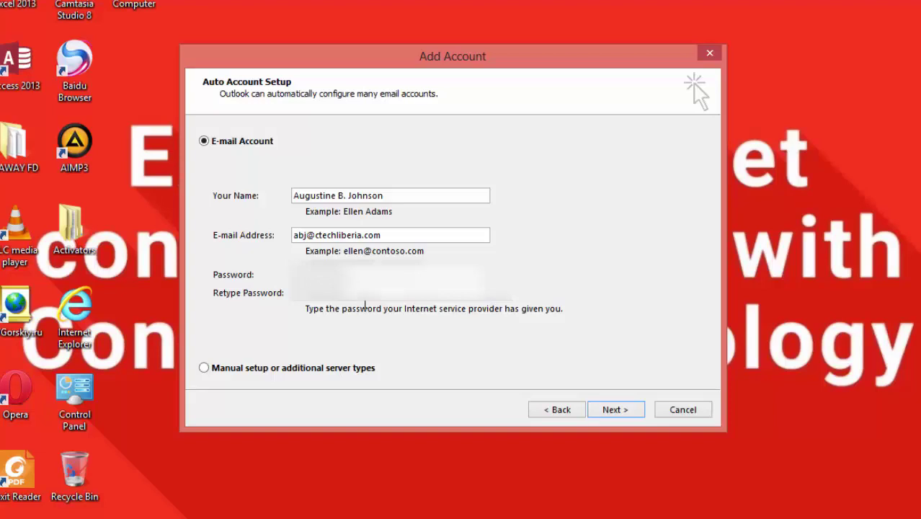
- Complete automatic setup of the ctechliberia.com account, accepting both certificate warnings and always allowing the settings website
left_click(613, 412)
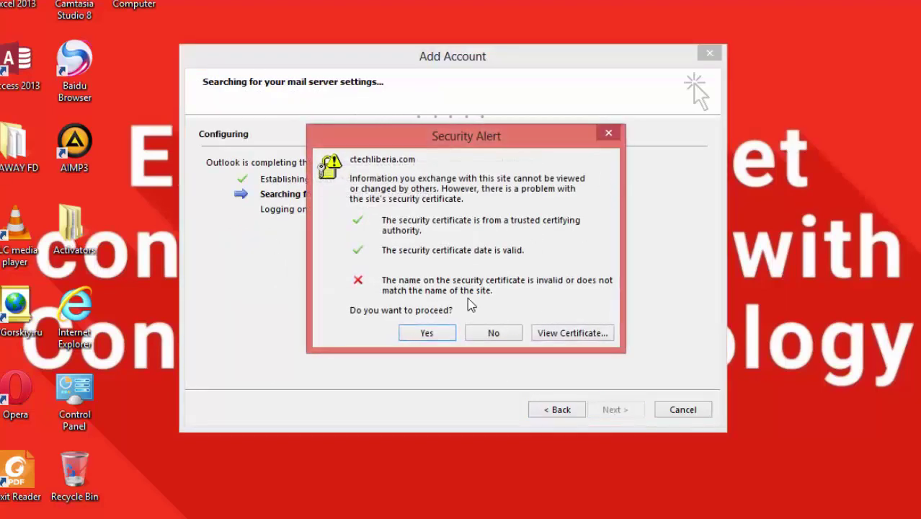
left_click(441, 342)
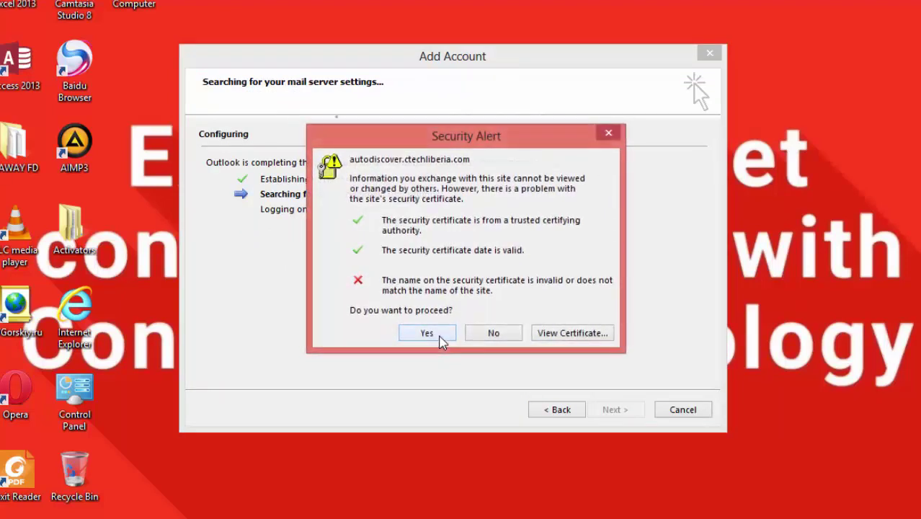
left_click(439, 340)
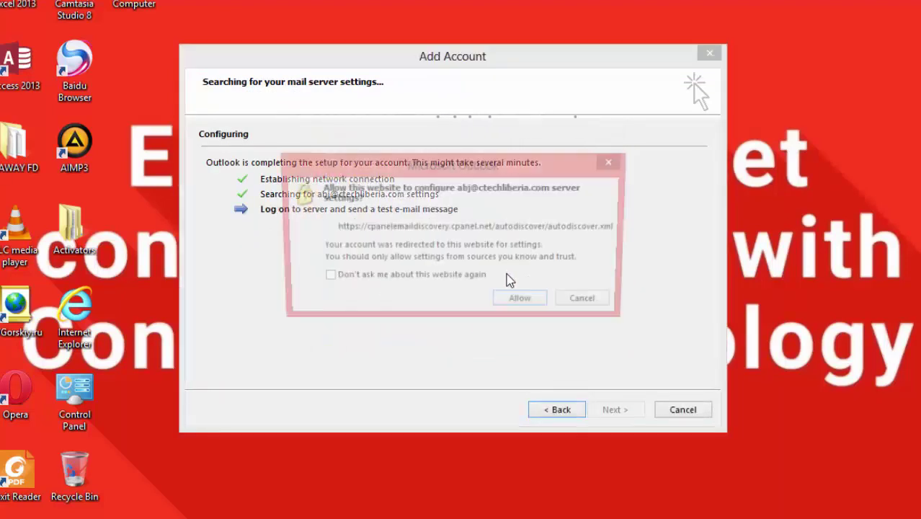
left_click(447, 277)
left_click(539, 306)
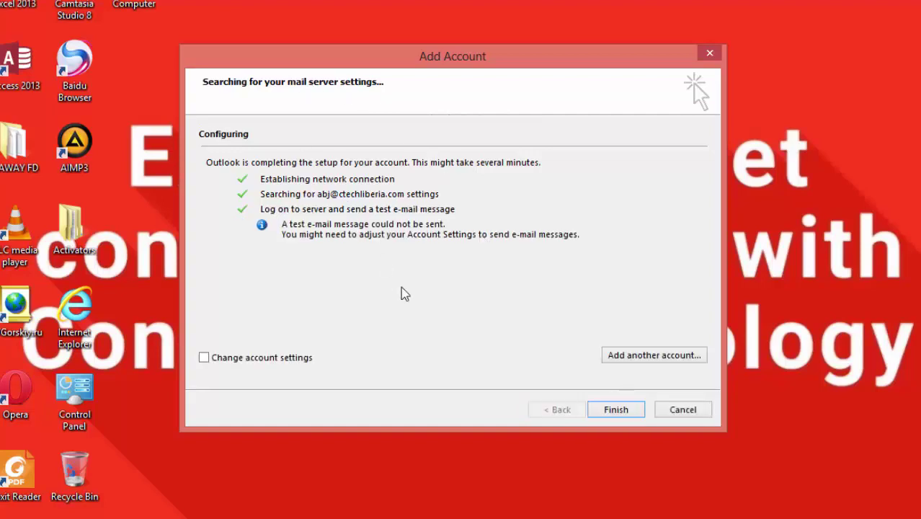
left_click(614, 409)
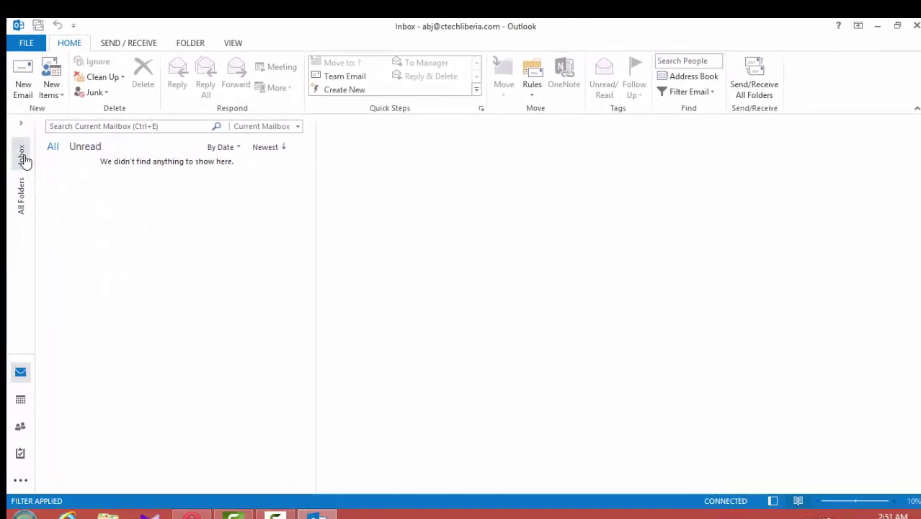
- Expand the folder pane and Inbox to reveal Drafts, Sent and Trash, then re-maximize the window
left_click(21, 123)
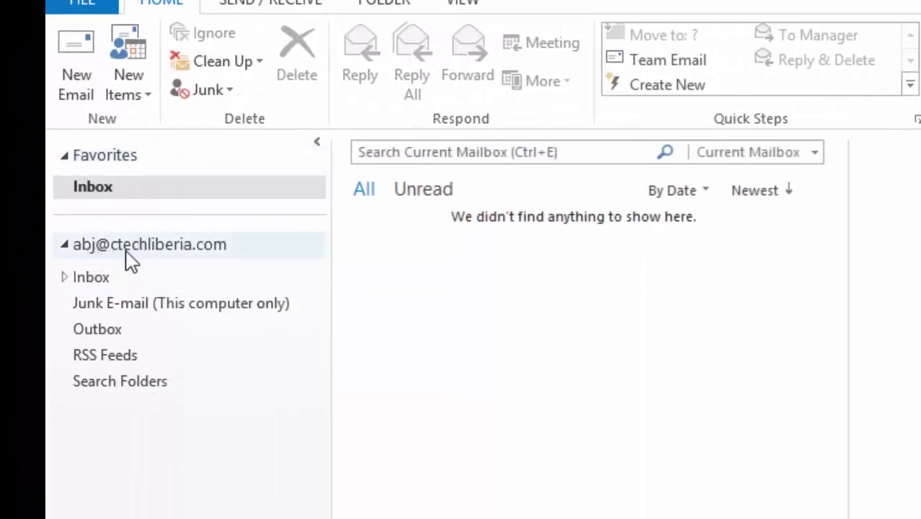
left_click(63, 278)
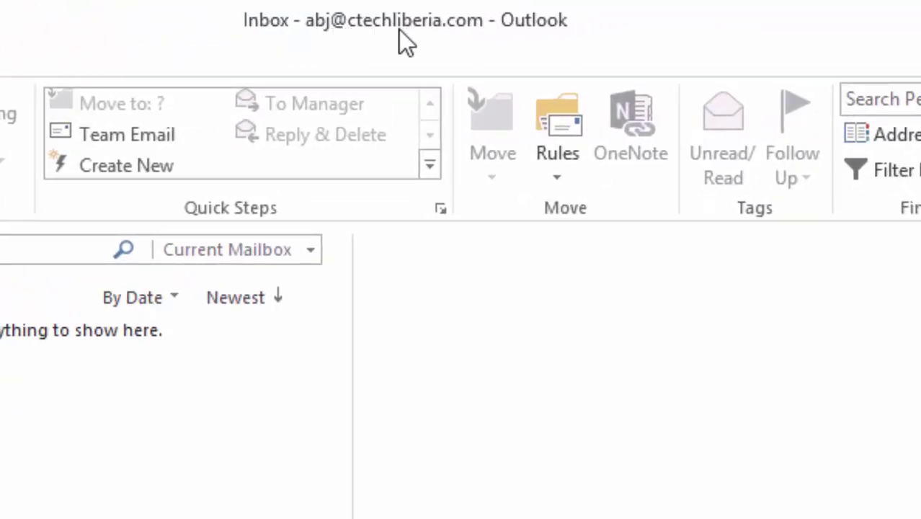
double_click(312, 31)
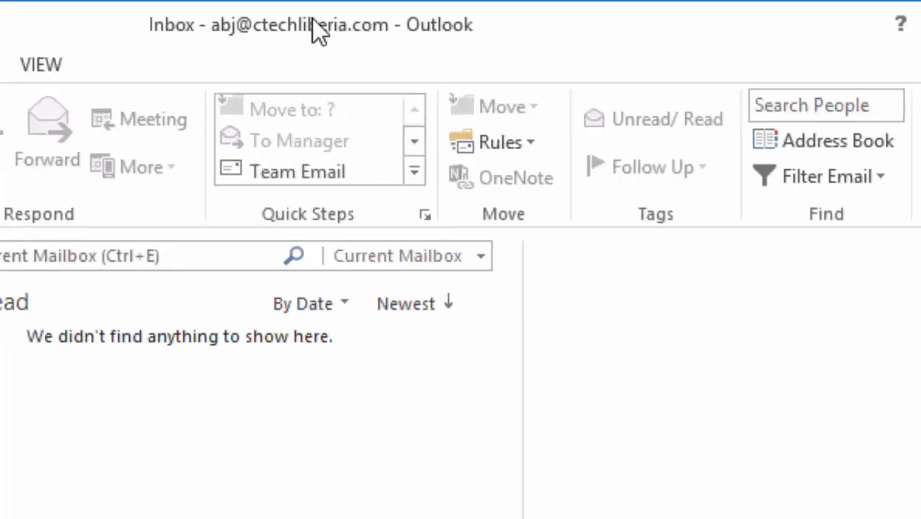
double_click(451, 23)
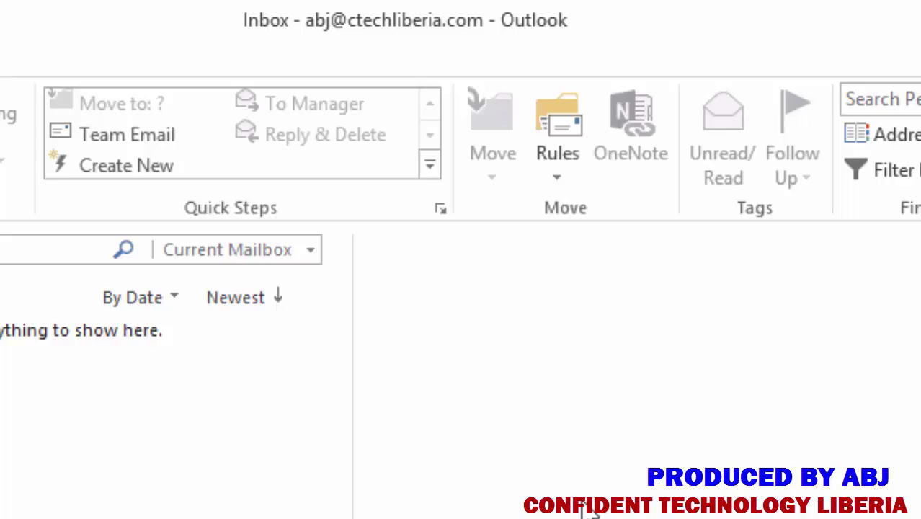
key("ctrl+n")
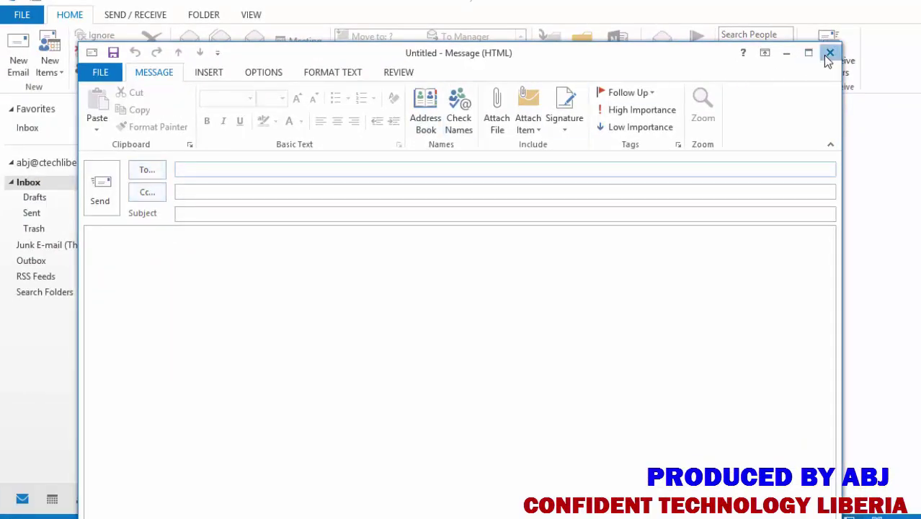
left_click(829, 53)
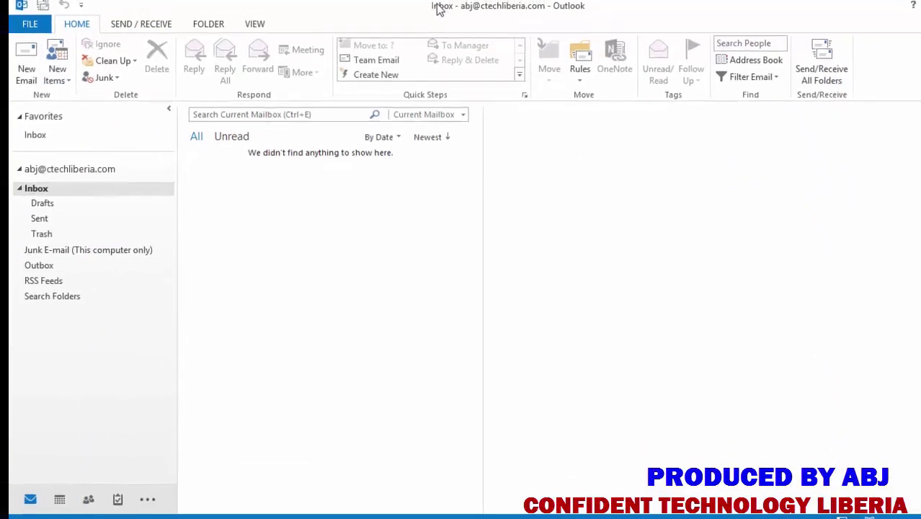
double_click(436, 9)
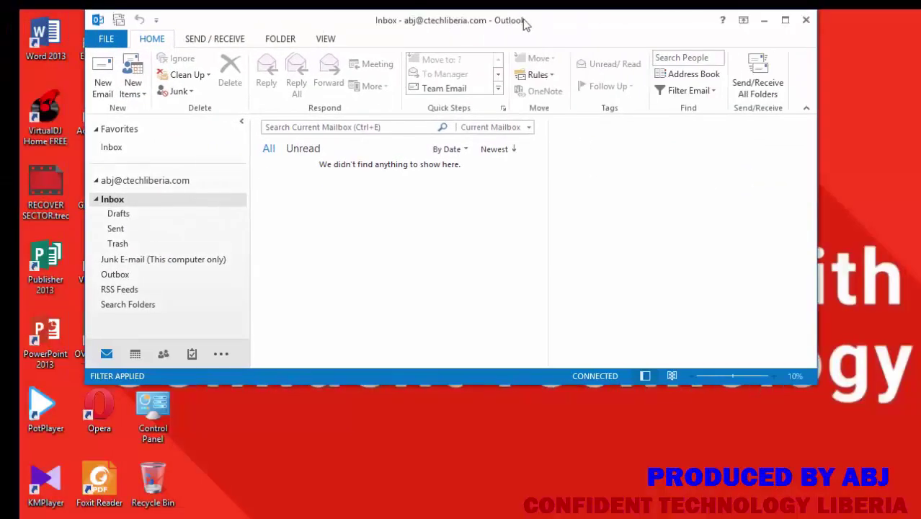
left_click(784, 21)
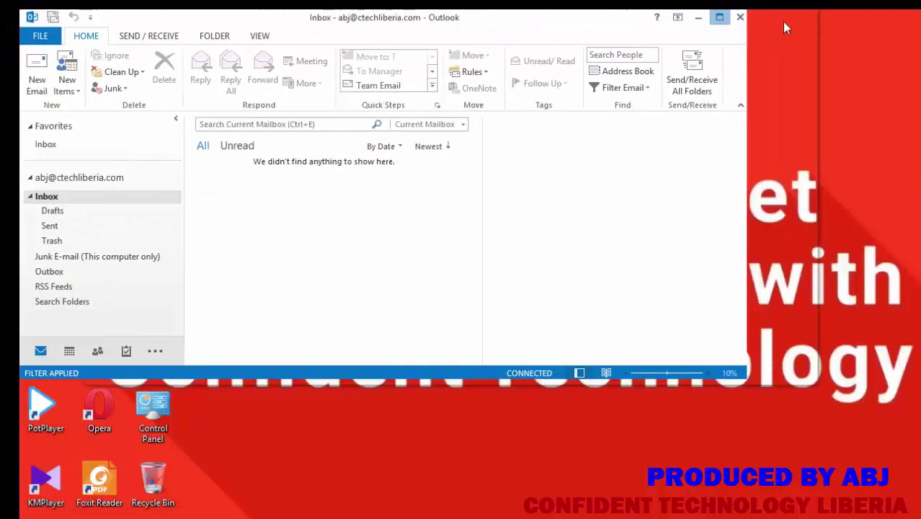